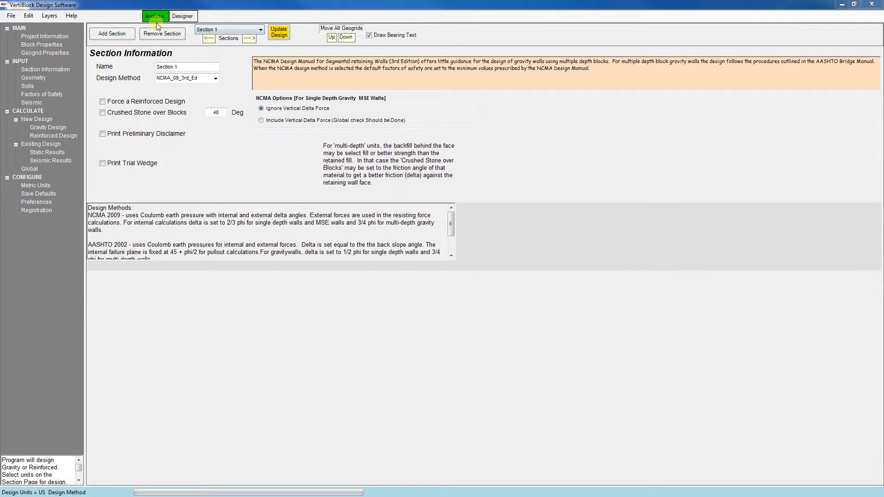
# Step: Add a second wall section that reuses the same input data and keep Section 2 selected
pyautogui.click(119, 33)
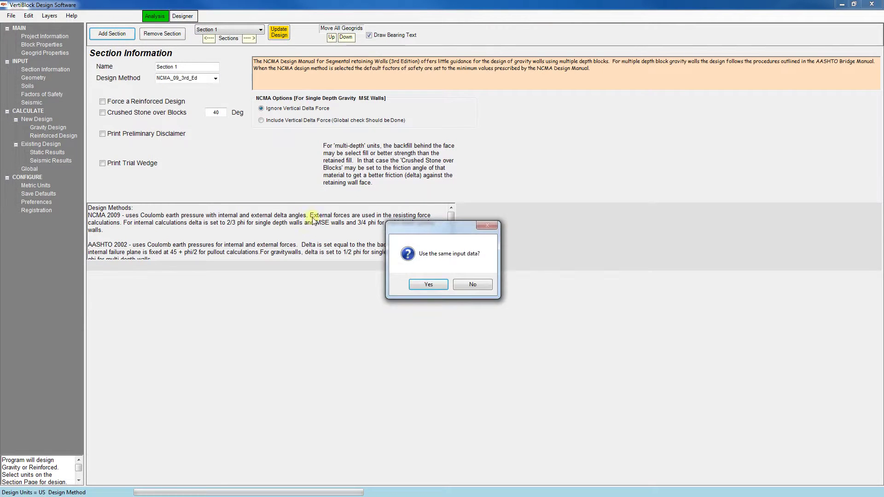
pyautogui.click(425, 285)
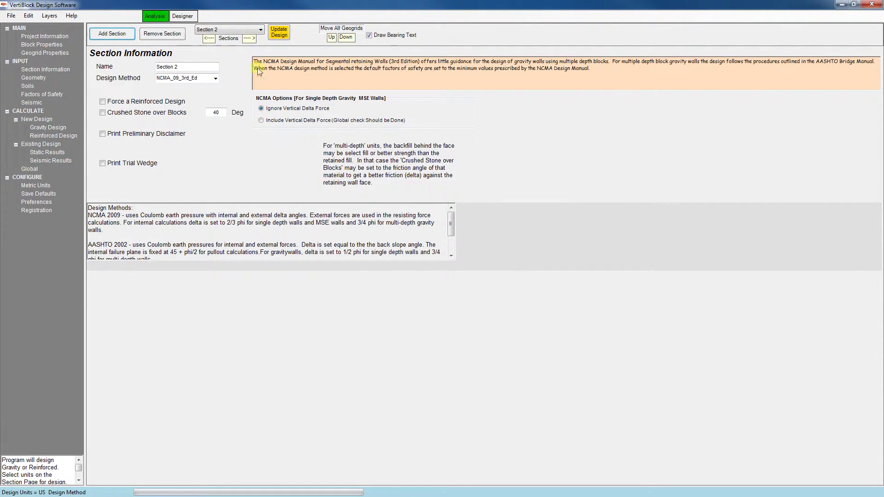
pyautogui.click(247, 30)
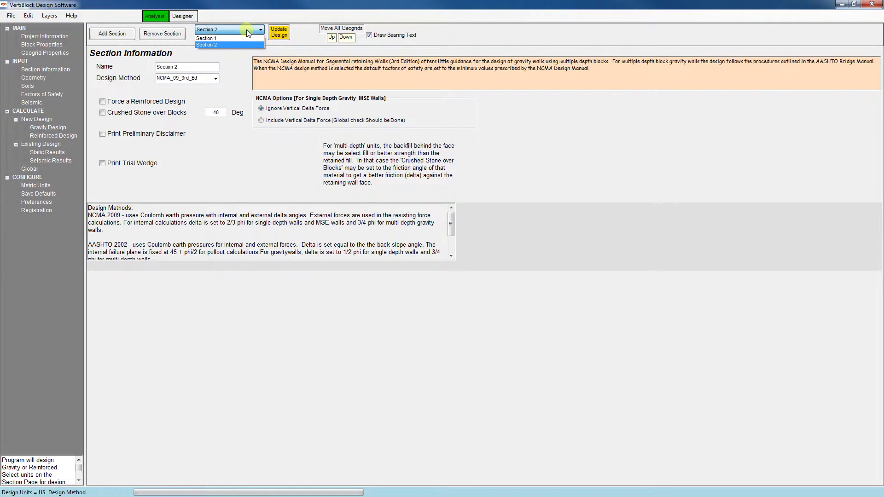
pyautogui.click(225, 44)
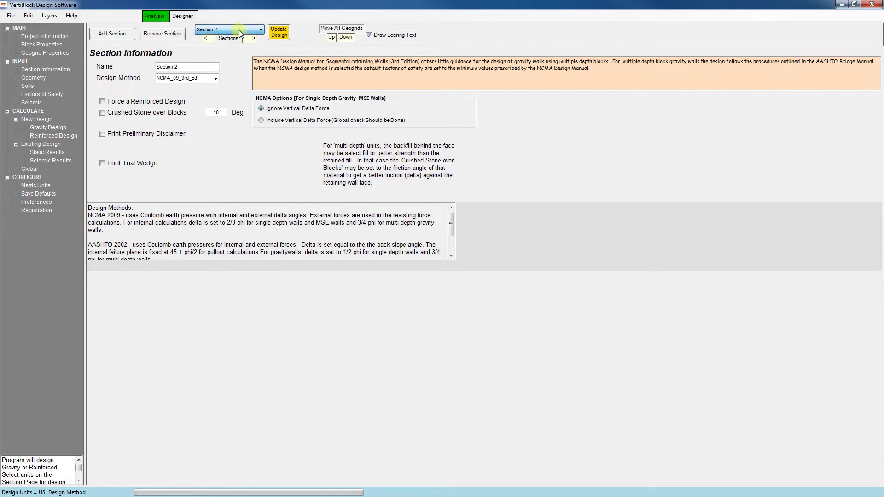
# Step: Rename Section 1 as Section A and check which design methods are available for it
pyautogui.click(210, 39)
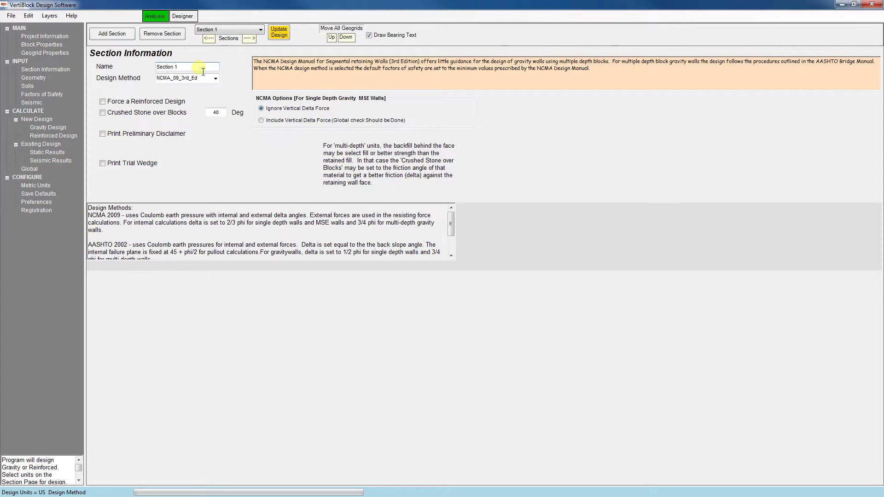
pyautogui.press('BackSpace')
pyautogui.write('A')
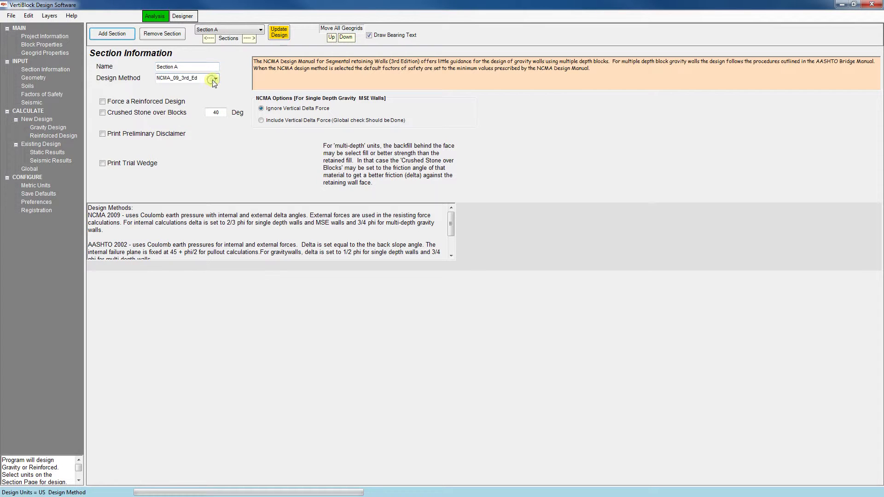
pyautogui.click(213, 79)
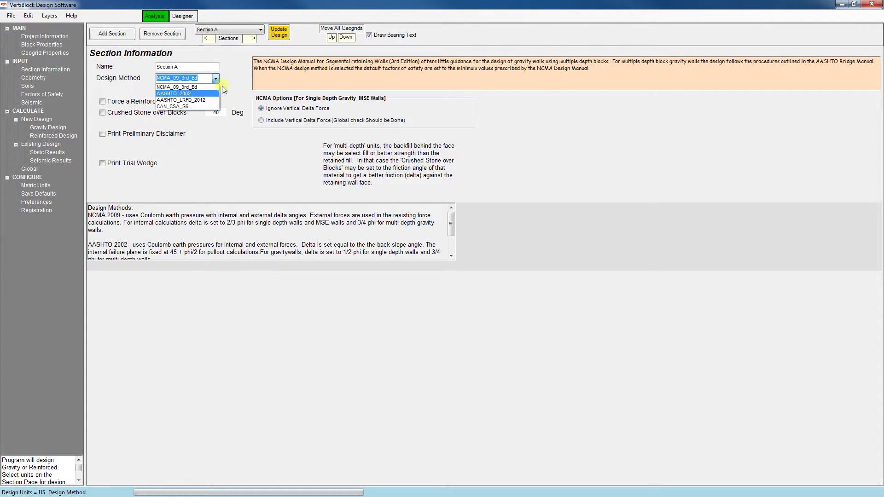
pyautogui.click(214, 78)
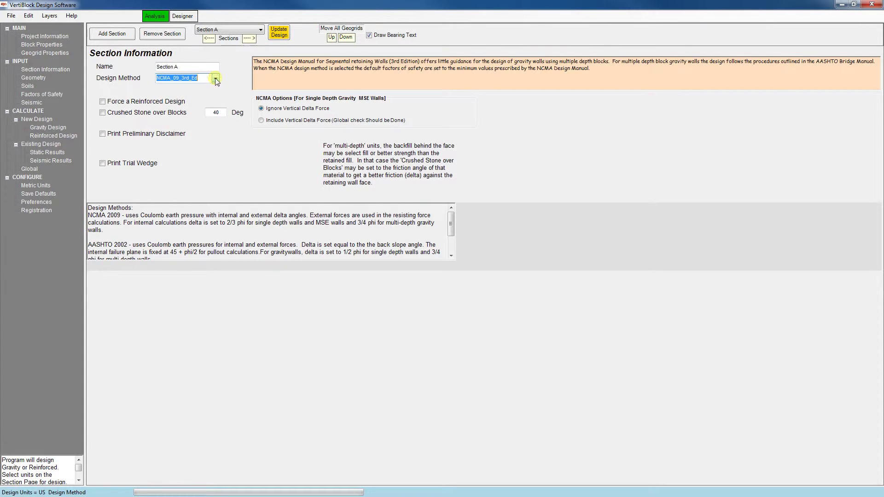
# Step: Set Section A's geometry to a height of 10 ft, embedment of 0.5 ft and leveling pad depth of 1 ft
pyautogui.click(39, 78)
pyautogui.moveTo(123, 99)
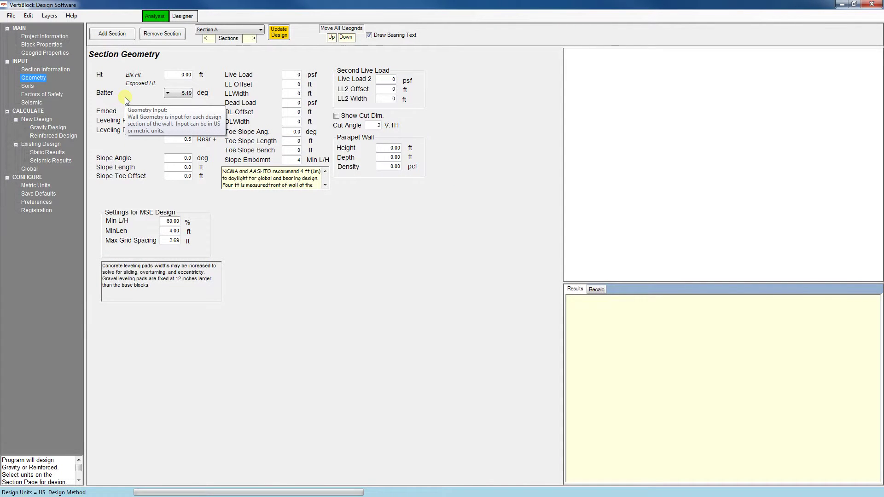
pyautogui.click(180, 75)
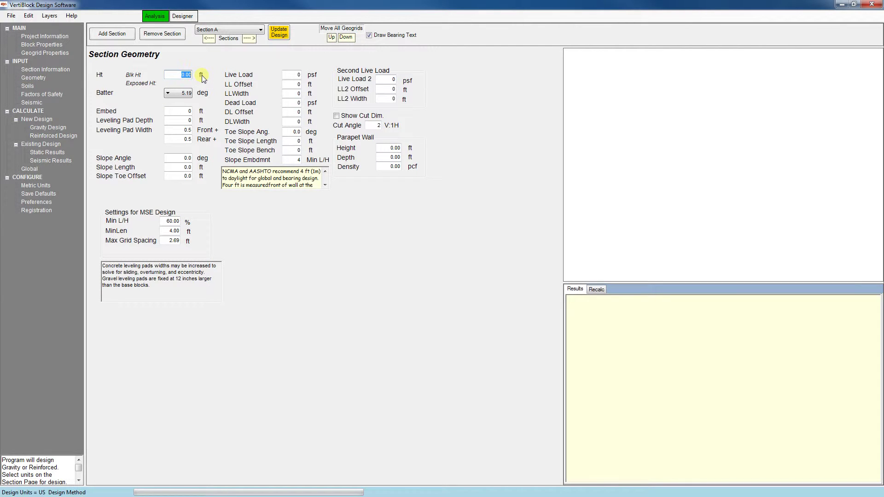
pyautogui.write('10')
pyautogui.press('Tab')
pyautogui.press('Tab')
pyautogui.write('.5')
pyautogui.press('Tab')
pyautogui.write('1')
pyautogui.press('Tab')
pyautogui.press('Tab')
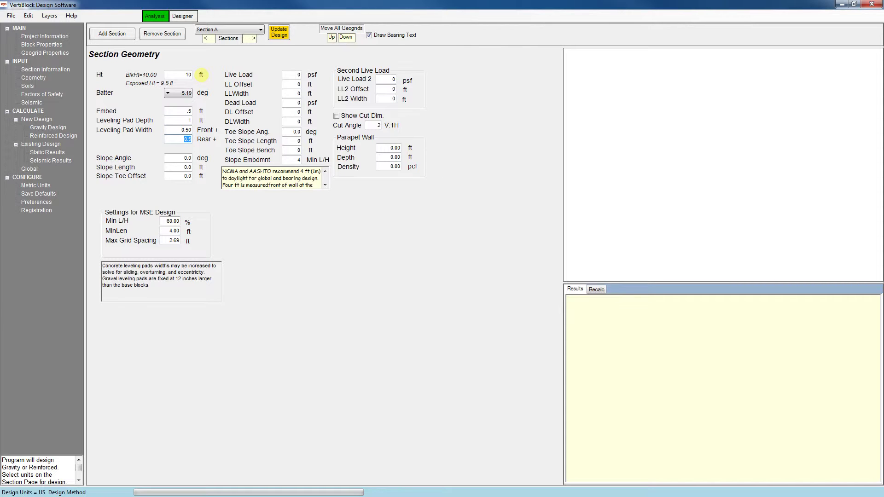
# Step: Try a slope angle of 26.6 degrees with a slope length of 20 ft, and clear both values
pyautogui.press('Tab')
pyautogui.write('26.6')
pyautogui.press('Tab')
pyautogui.write('20')
pyautogui.press('Tab')
pyautogui.hotkey('shift', 'Tab')
pyautogui.press('BackSpace')
pyautogui.press('BackSpace')
pyautogui.hotkey('shift', 'Tab')
pyautogui.press('BackSpace')
pyautogui.press('BackSpace')
pyautogui.press('BackSpace')
pyautogui.press('BackSpace')
# Step: Apply a live load of 250 psf with a width of 20 ft to Section A
pyautogui.press('Tab')
pyautogui.press('Tab')
pyautogui.press('Tab')
pyautogui.write('250')
pyautogui.press('Tab')
pyautogui.press('Tab')
pyautogui.write('20')
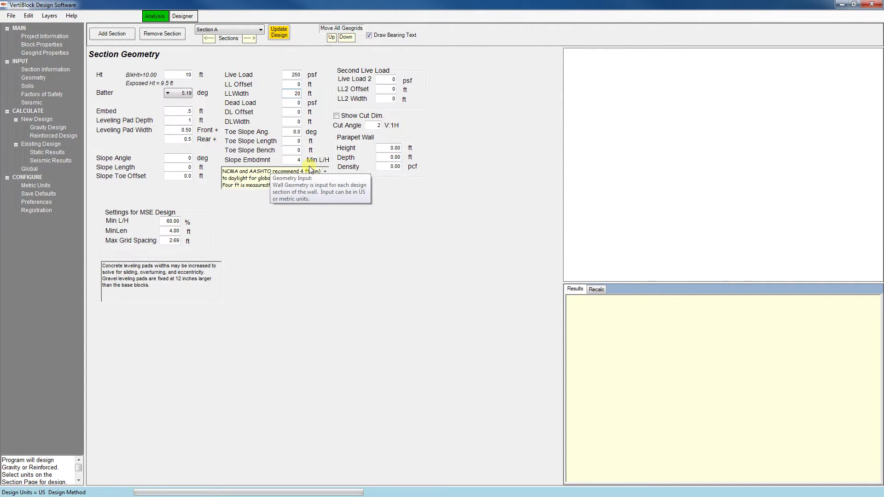
# Step: Try Concrete as the leveling pad material, return to Crushed Stone, and review the static factors of safety
pyautogui.click(25, 86)
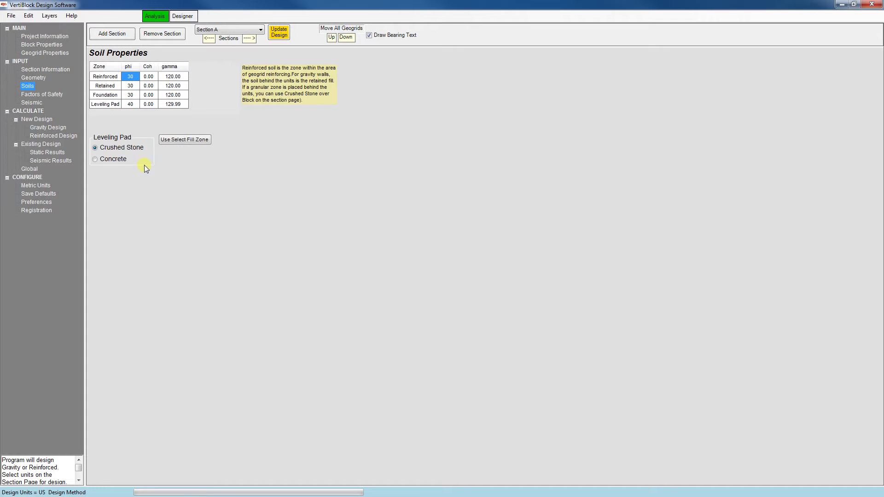
pyautogui.click(118, 158)
pyautogui.click(119, 148)
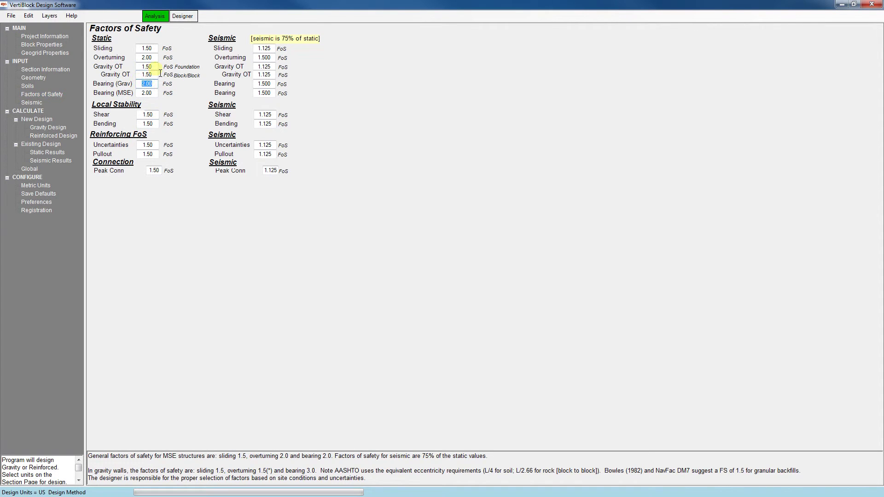
pyautogui.moveTo(155, 67); pyautogui.dragTo(125, 73)
# Step: Try the AASHTO_LRFD_2012 design method, view its load factors, and switch Section A back to NCMA_09_3rd_Ed
pyautogui.click(61, 69)
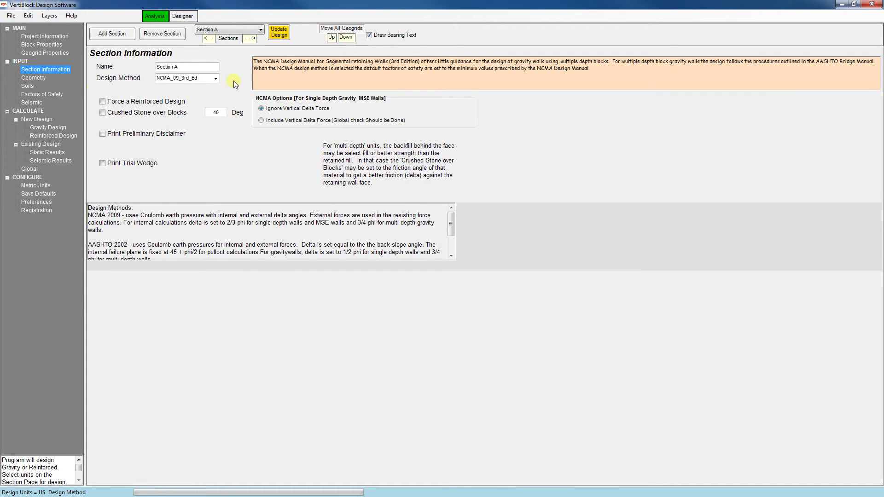
pyautogui.click(215, 79)
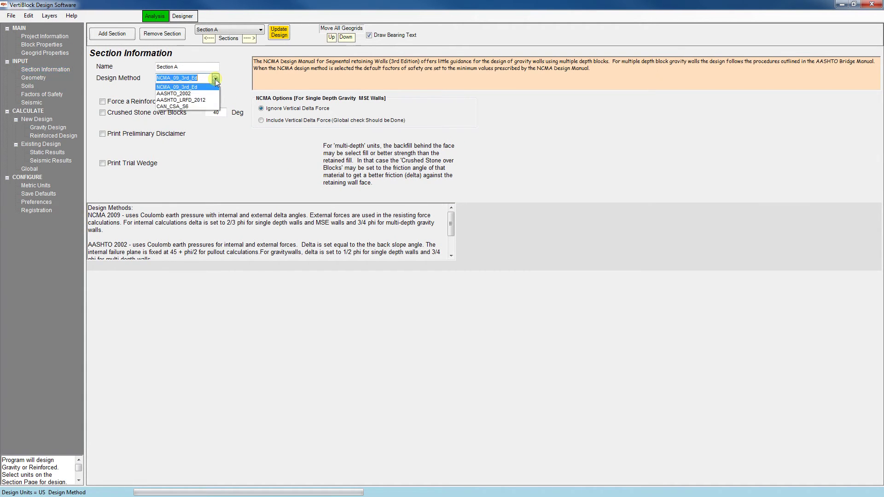
pyautogui.click(201, 103)
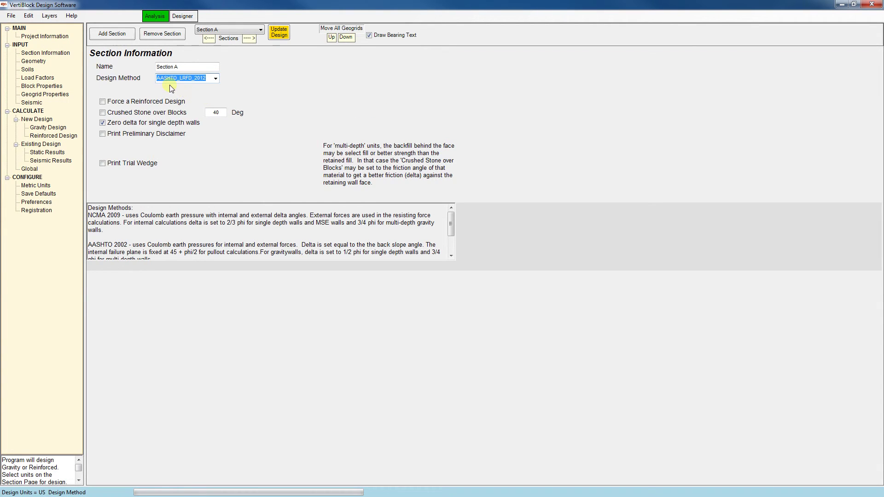
pyautogui.click(40, 79)
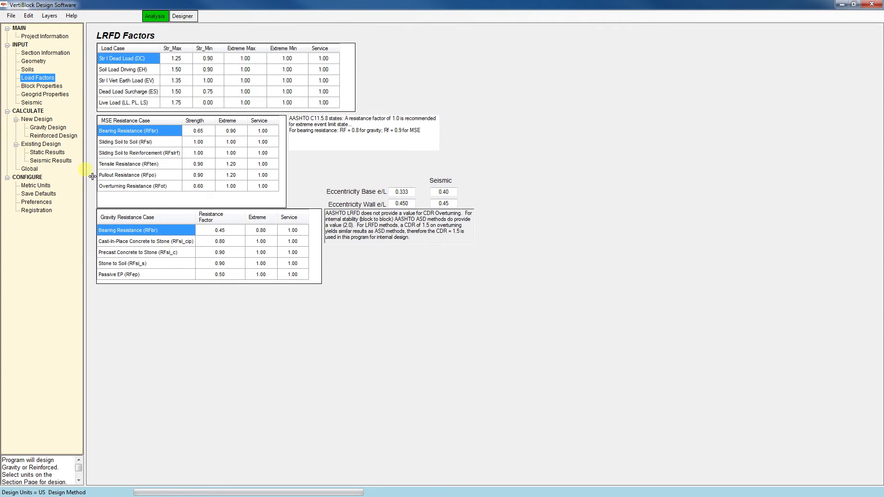
pyautogui.click(55, 53)
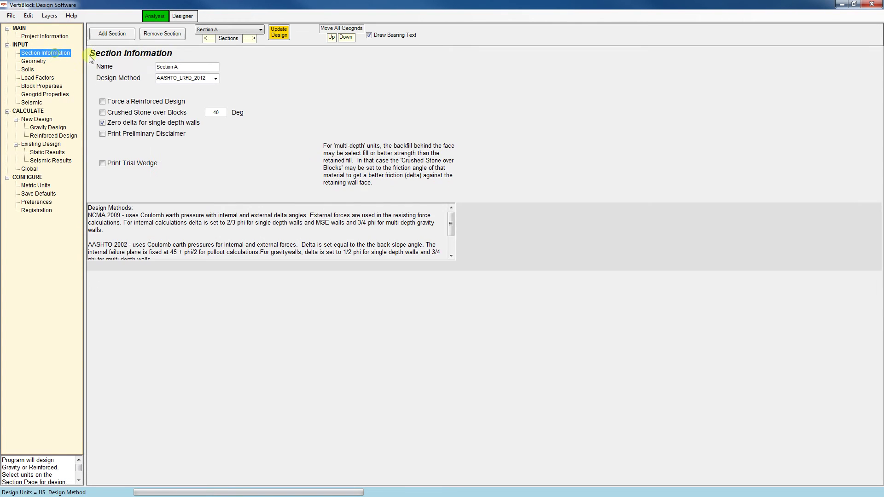
pyautogui.click(207, 81)
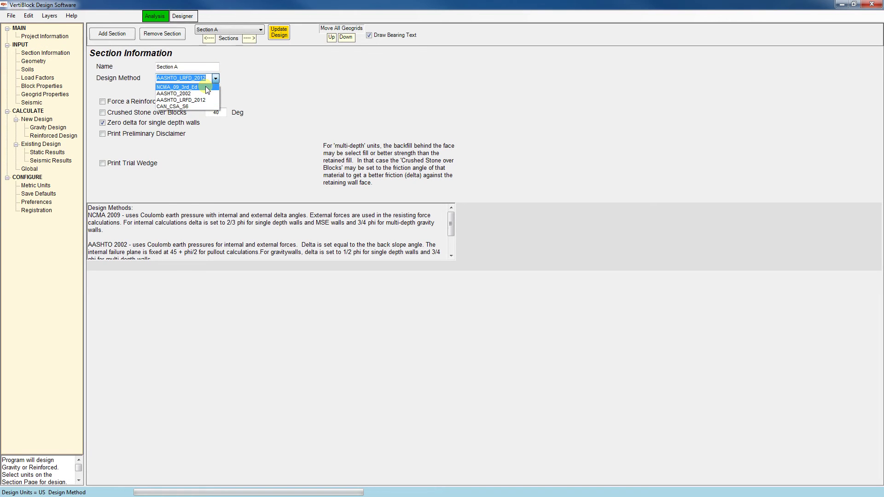
pyautogui.click(205, 86)
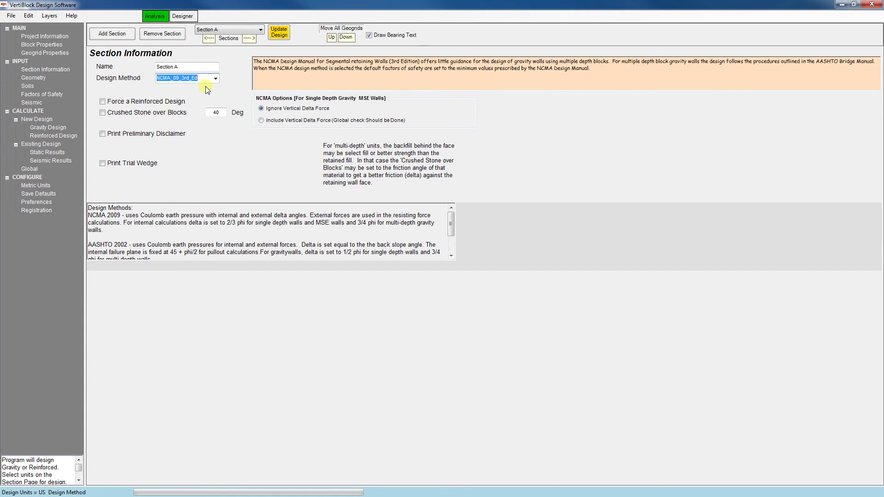
# Step: Enable the seismic factors for Section A
pyautogui.click(32, 102)
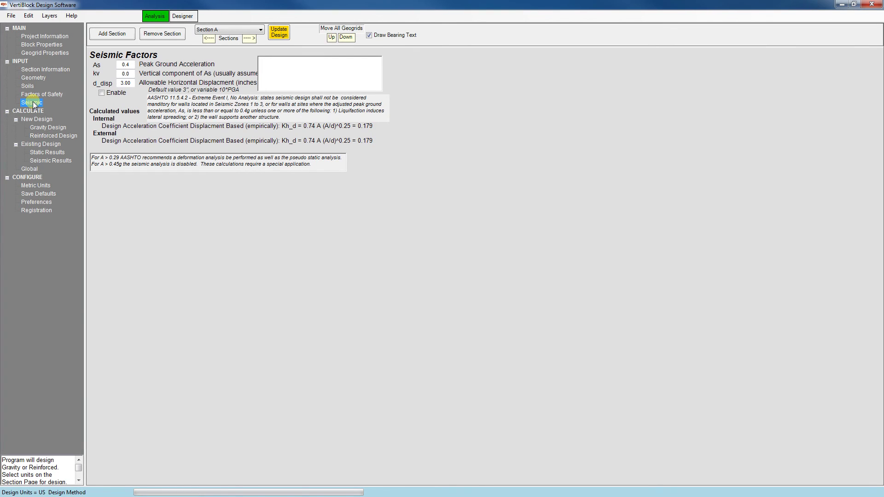
pyautogui.click(111, 96)
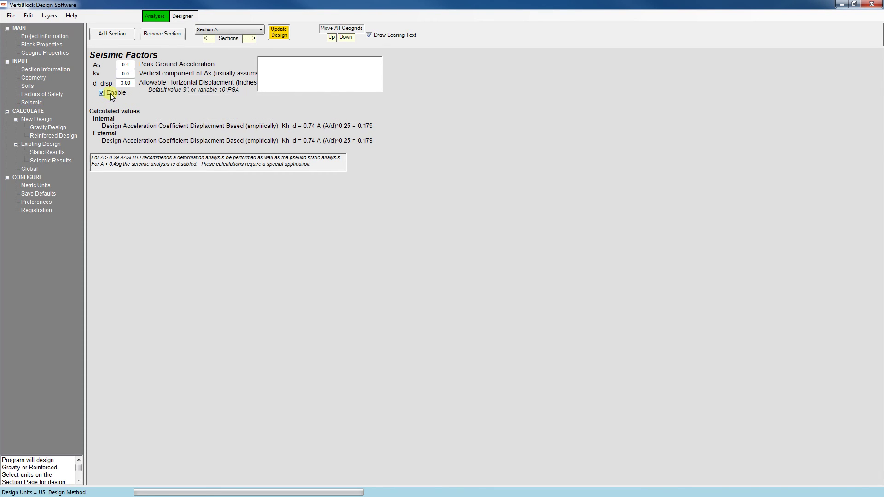